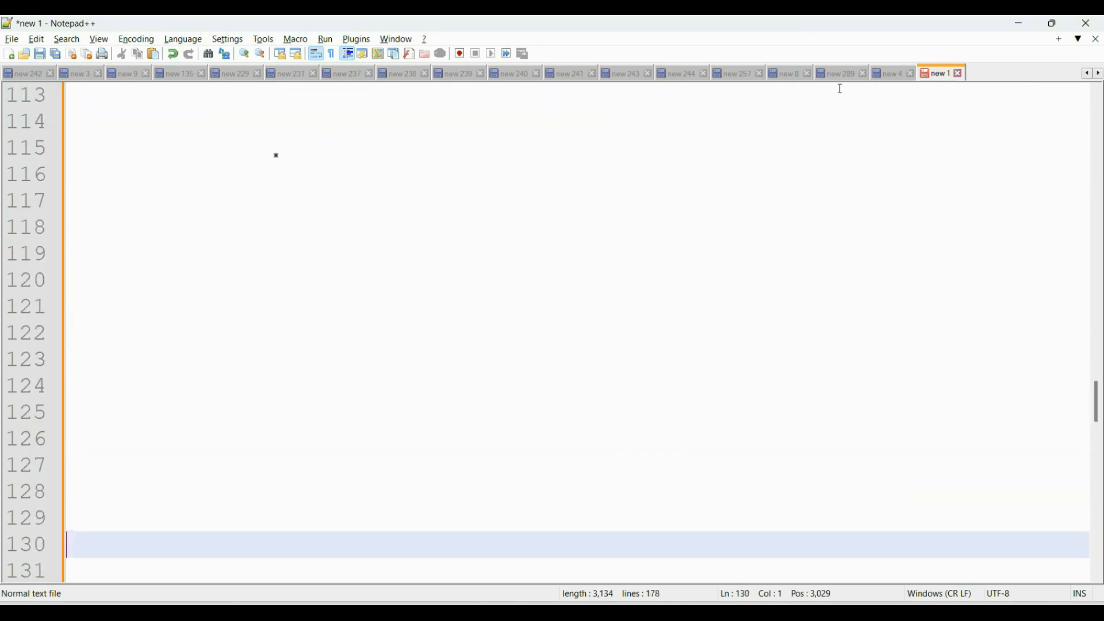
Add the heading "Python installation on windows operating system:" on line 114, followed by a blank line
left_click(122, 107)
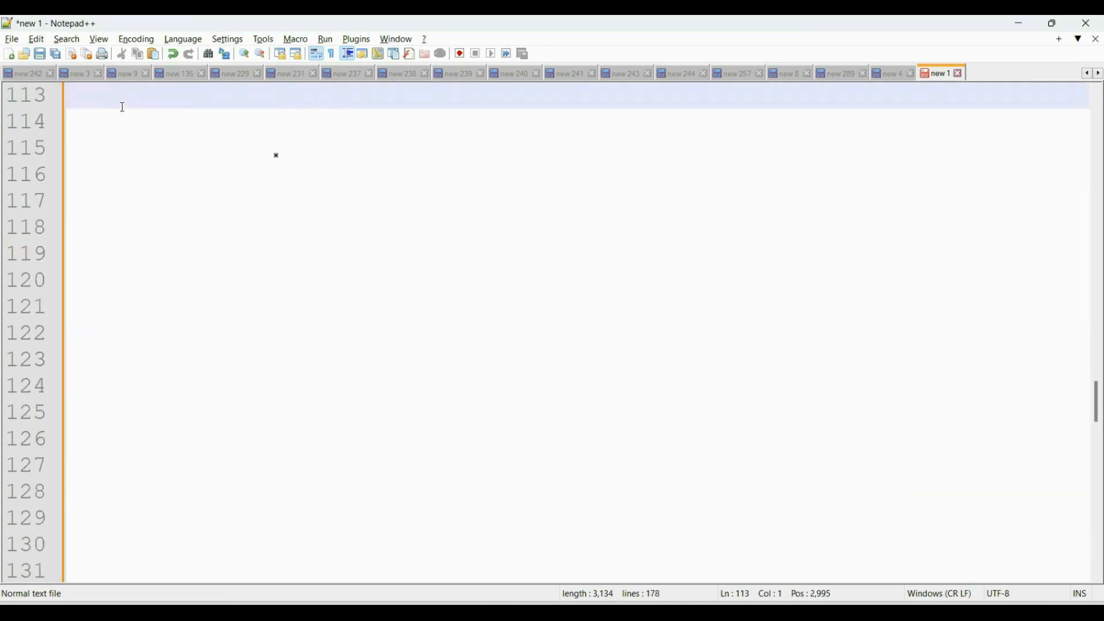
key("Return")
type("Pyth")
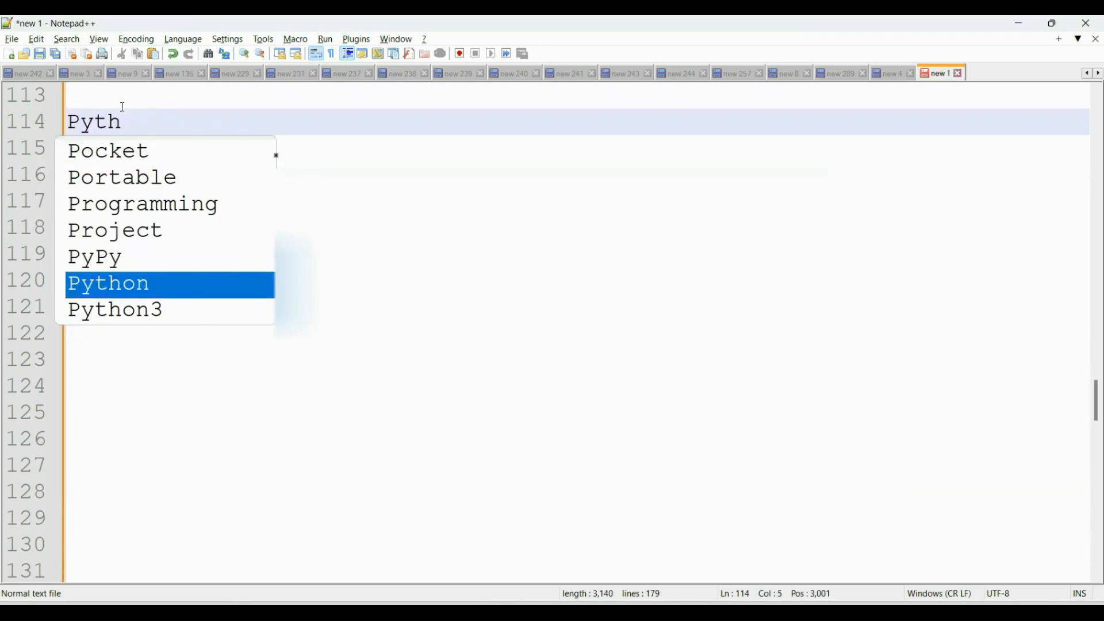
type("on inst")
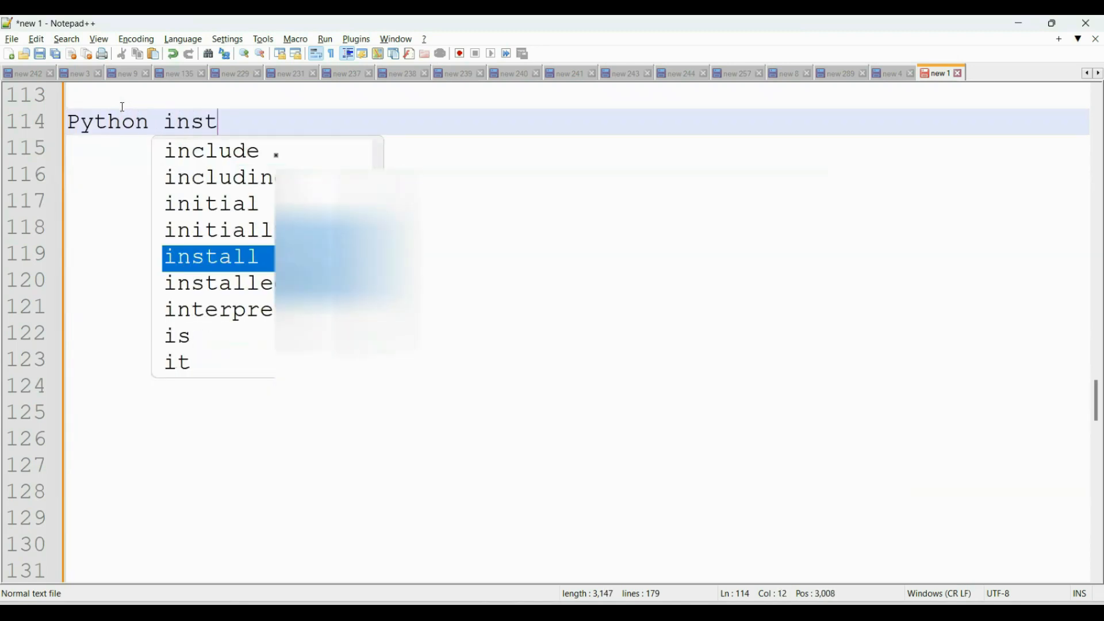
type("a")
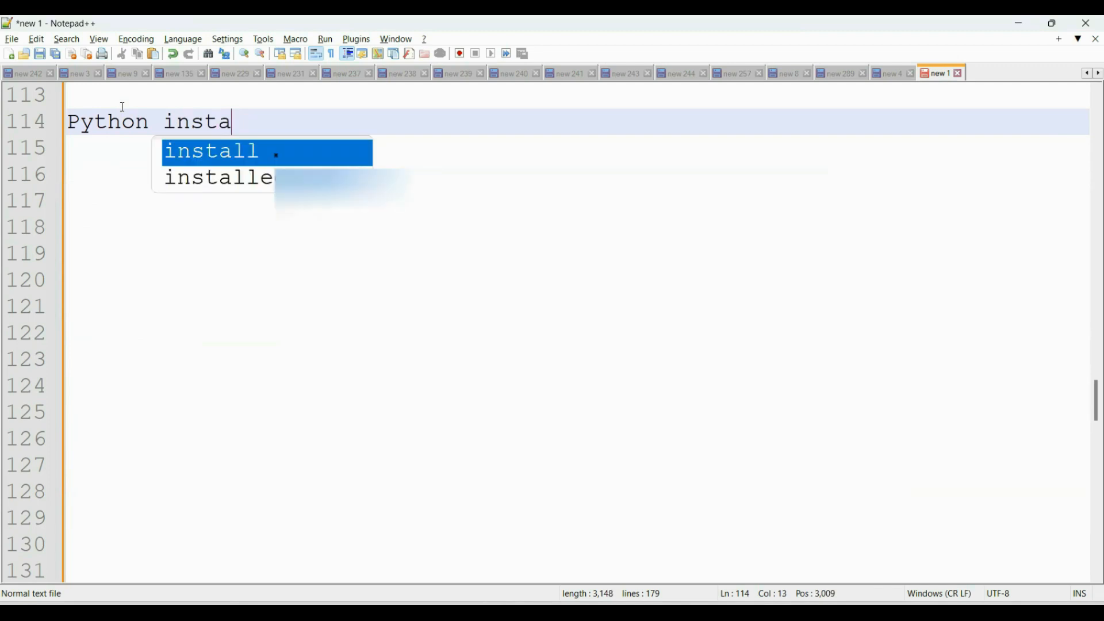
type("llati")
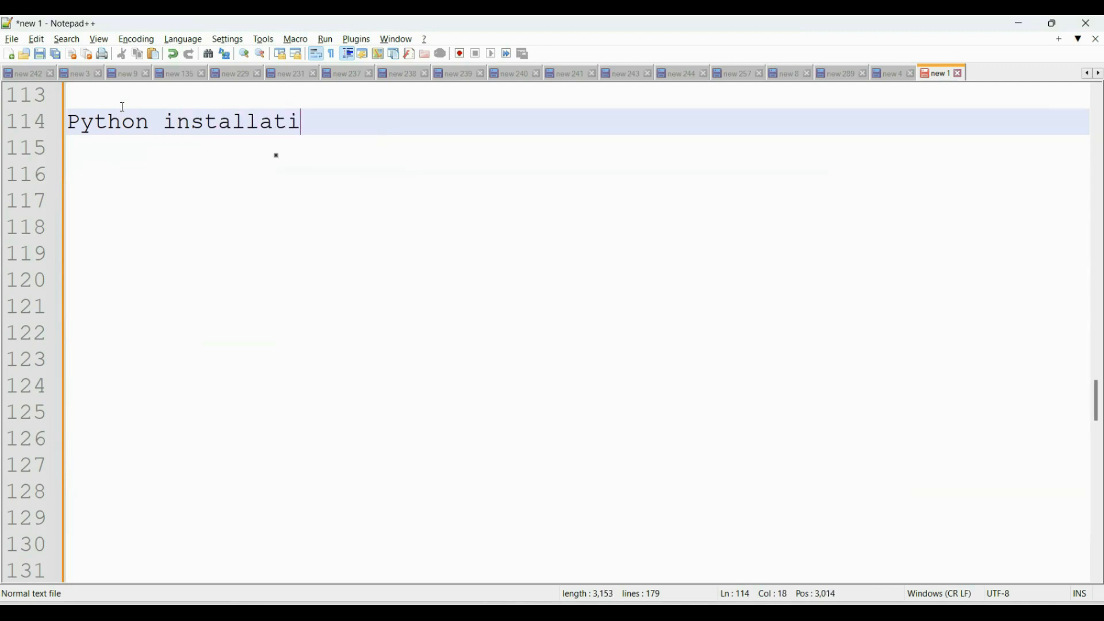
type("on on win")
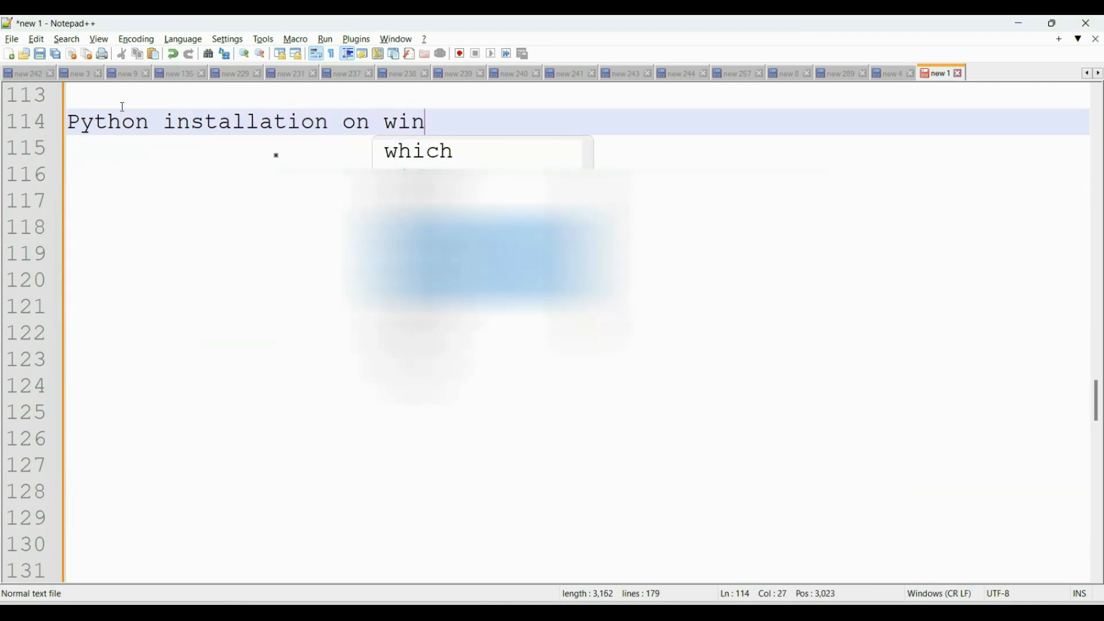
type("dows op")
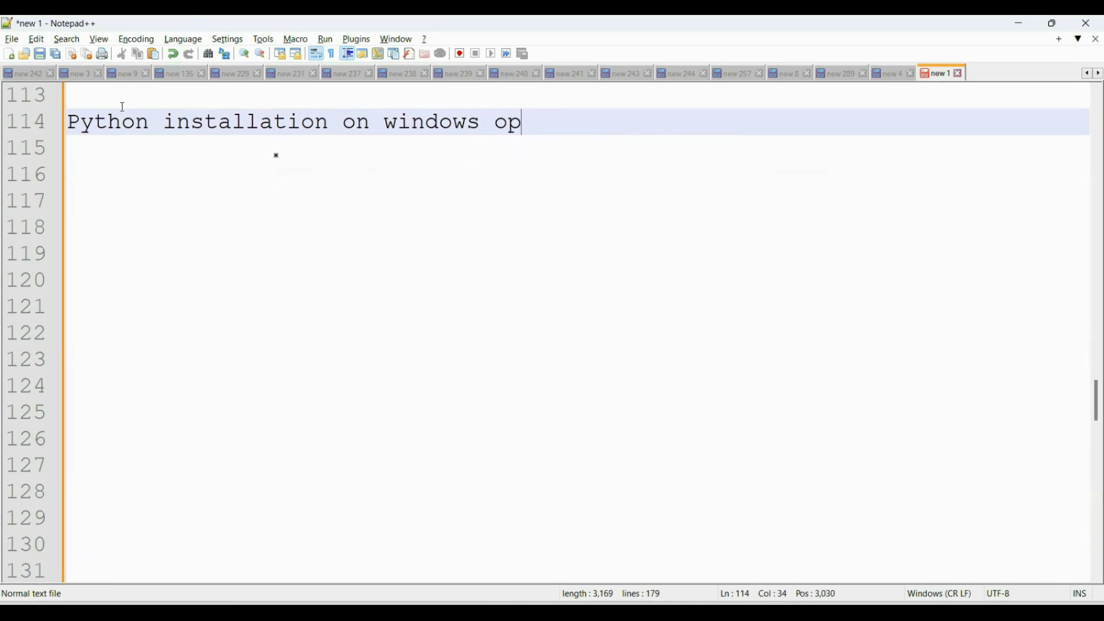
type("erating s")
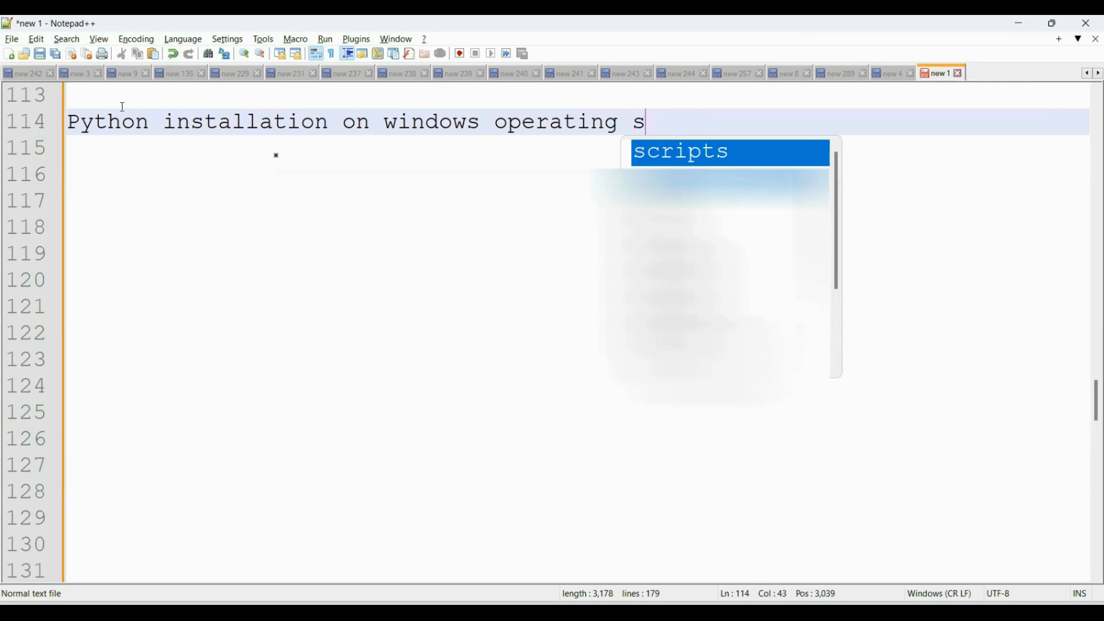
type("ystem")
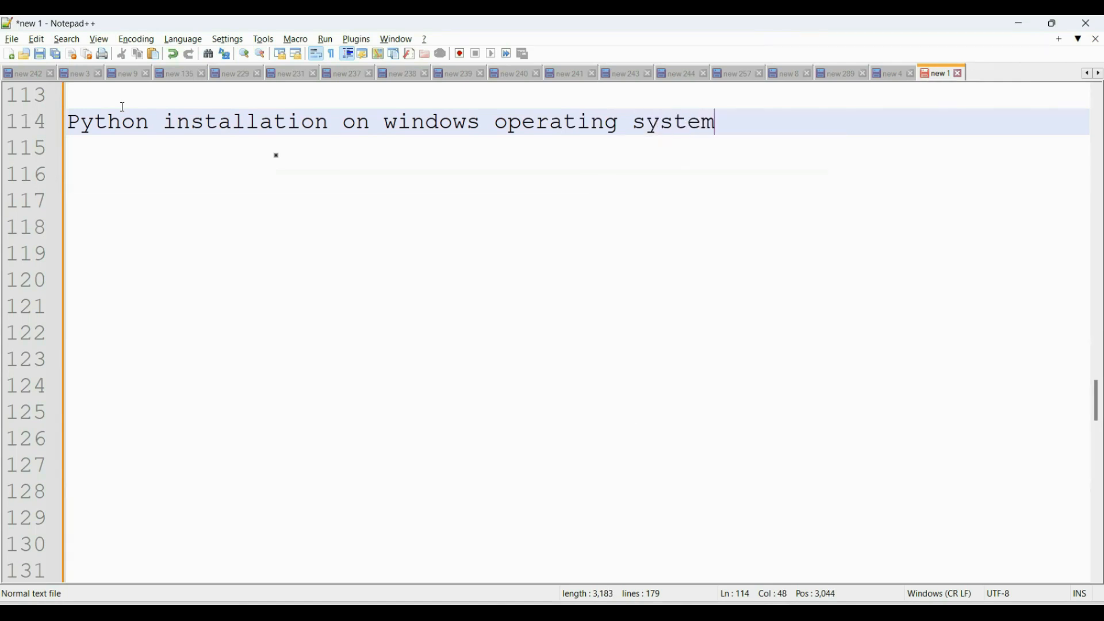
type(":")
key("Return")
key("Return")
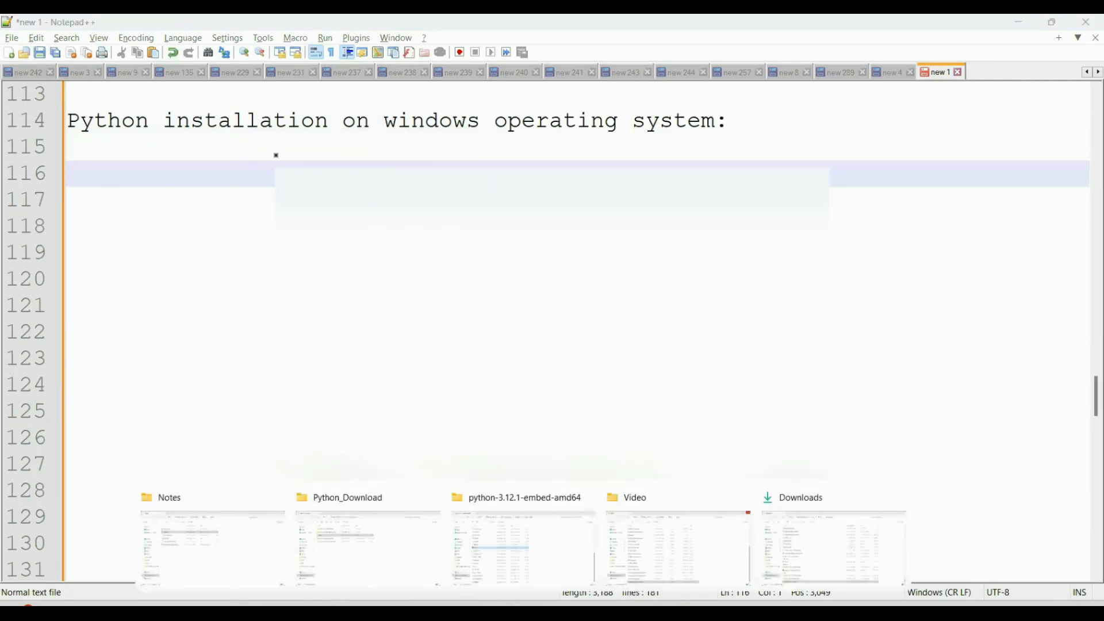
Switch to File Explorer, open the properties of This PC and check the Edition entry in the Windows specifications
left_click(210, 544)
right_click(61, 485)
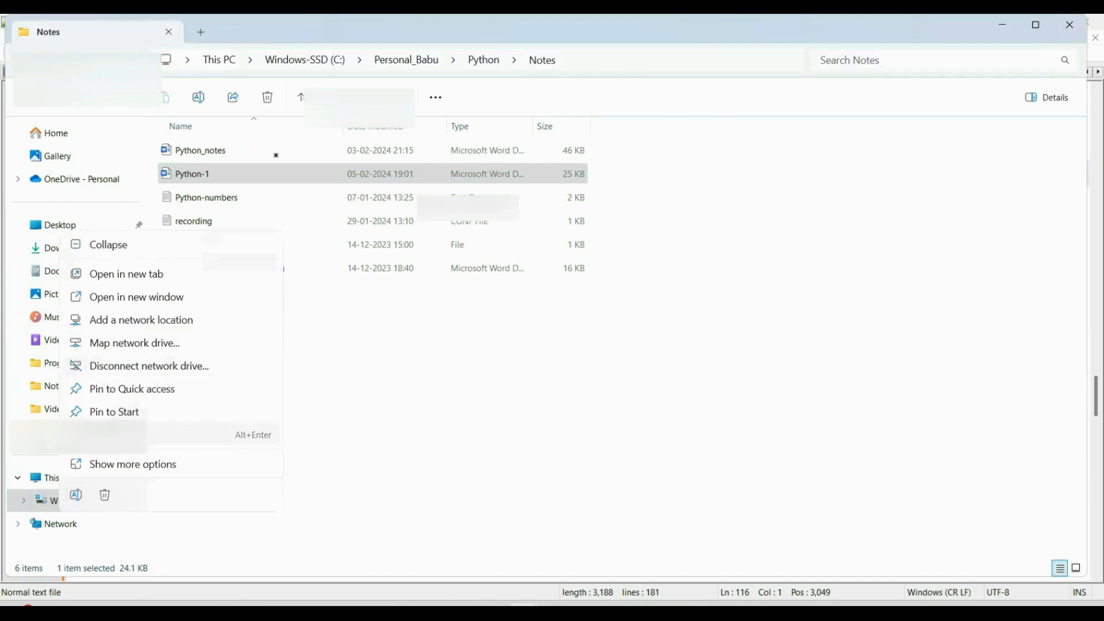
left_click(109, 436)
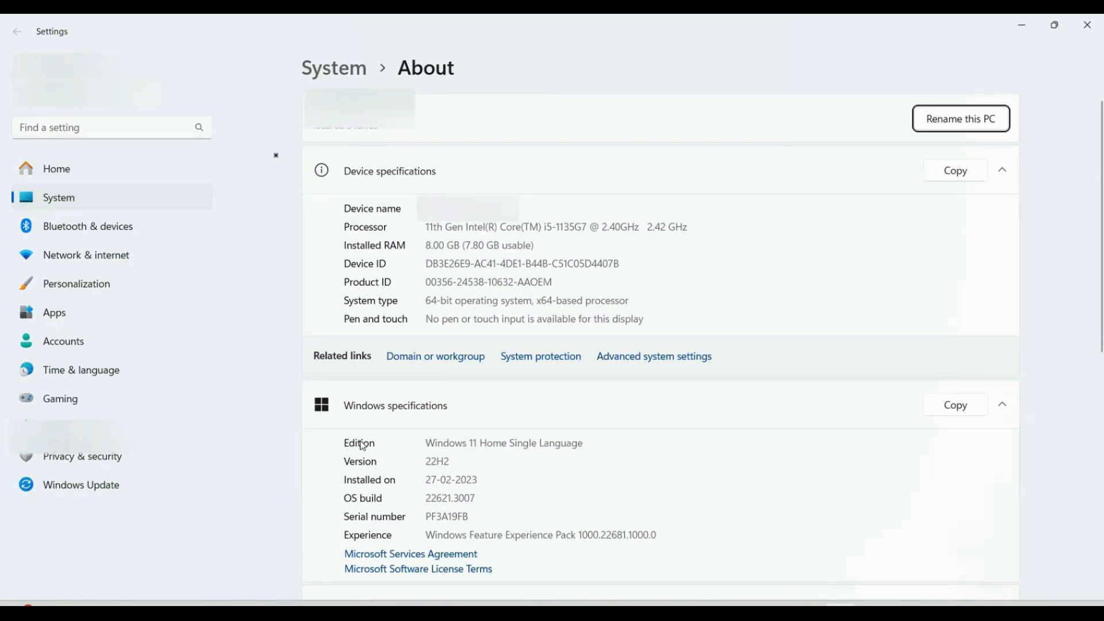
left_click_drag(599, 443, 456, 441)
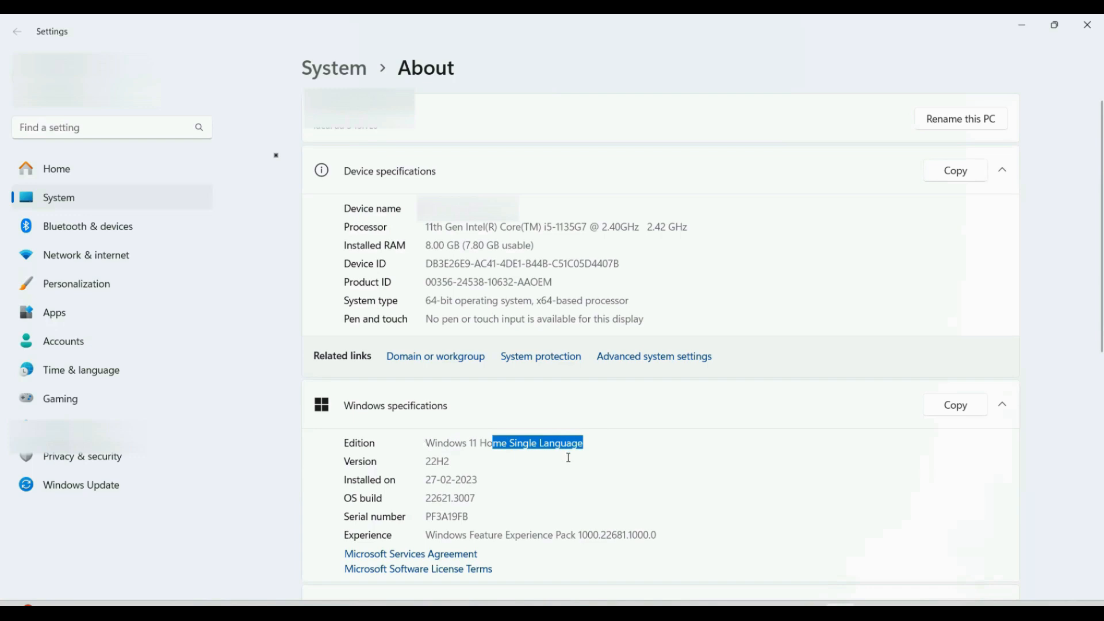
left_click(568, 457)
left_click_drag(587, 445, 413, 448)
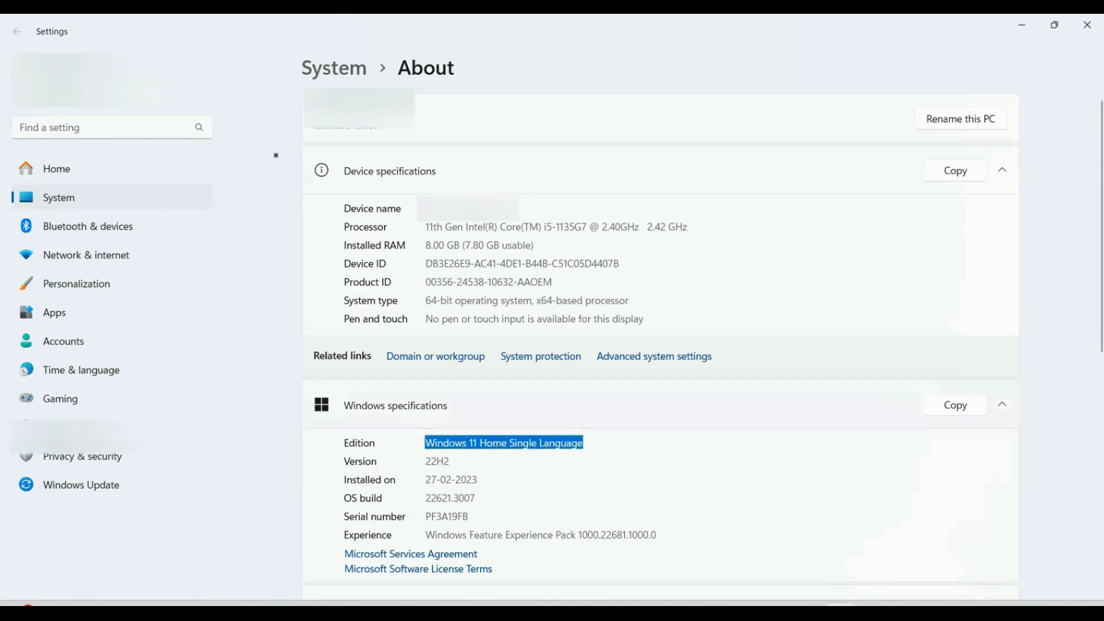
Switch to Firefox, download the 64-bit Windows installer of Python 3.12.1 from the Python Releases for Windows page, and show the file in its folder
left_click(683, 610)
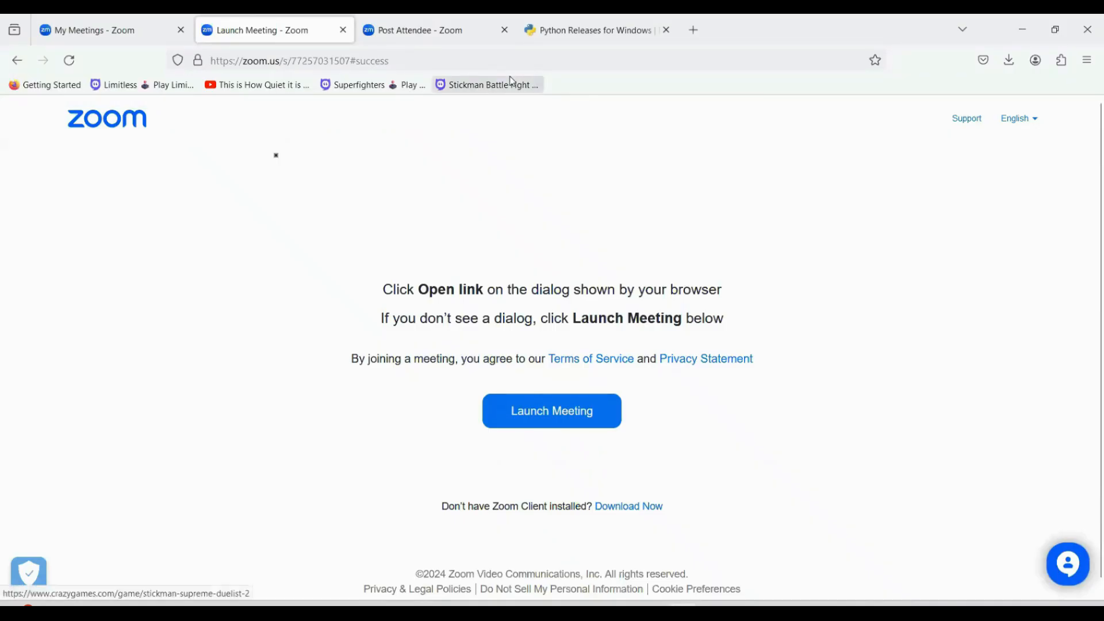
left_click(581, 31)
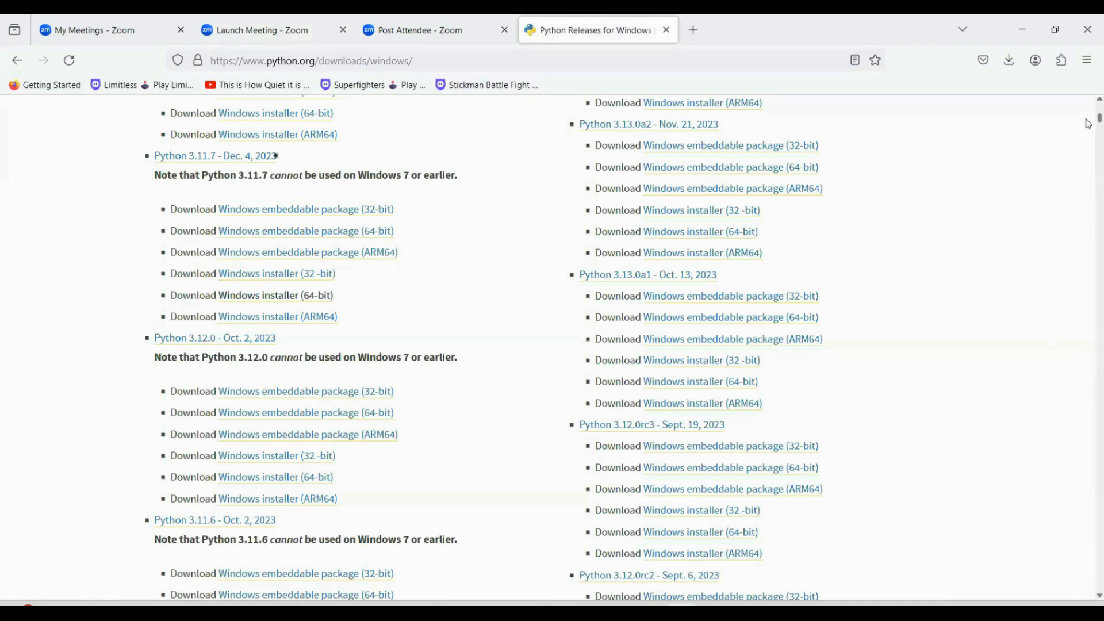
scroll(1088, 124, "up", 10)
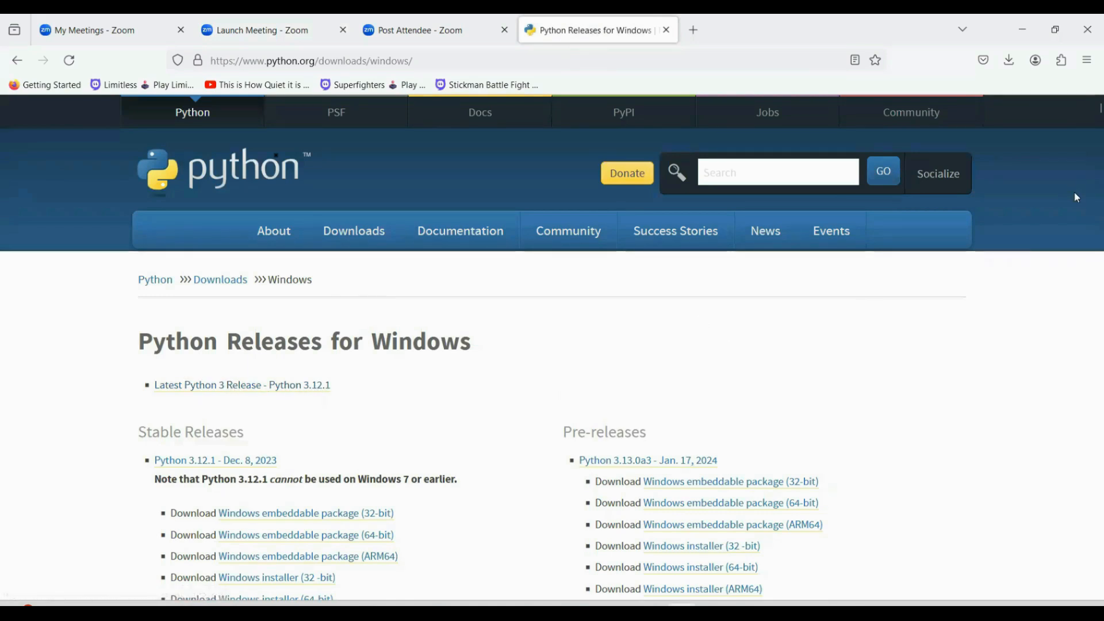
scroll(1089, 113, "down", 3)
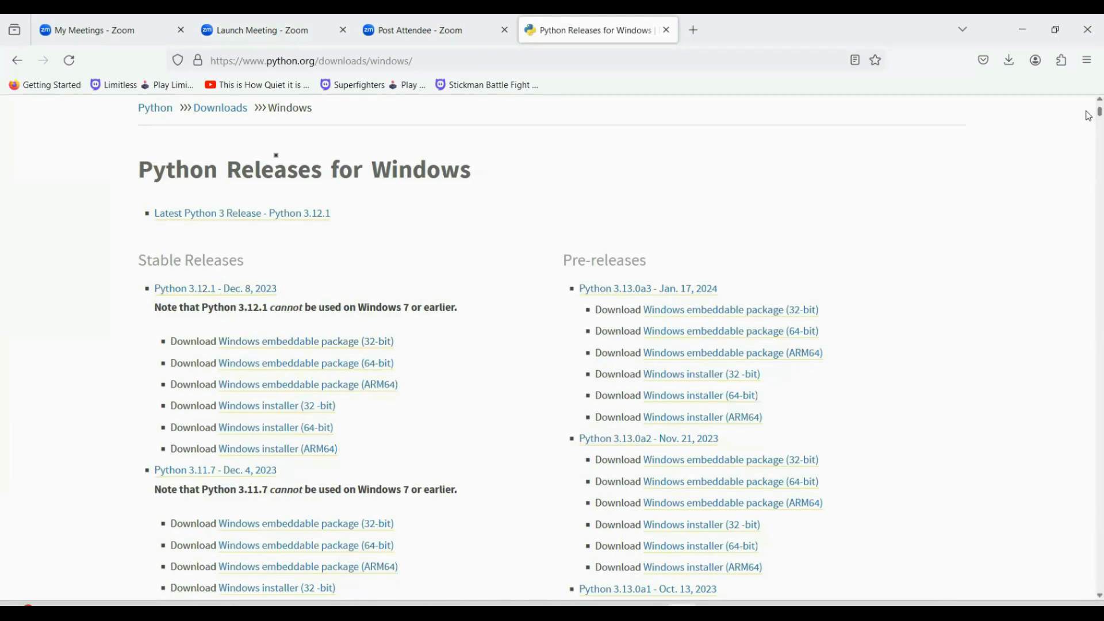
scroll(1088, 116, "down", 2)
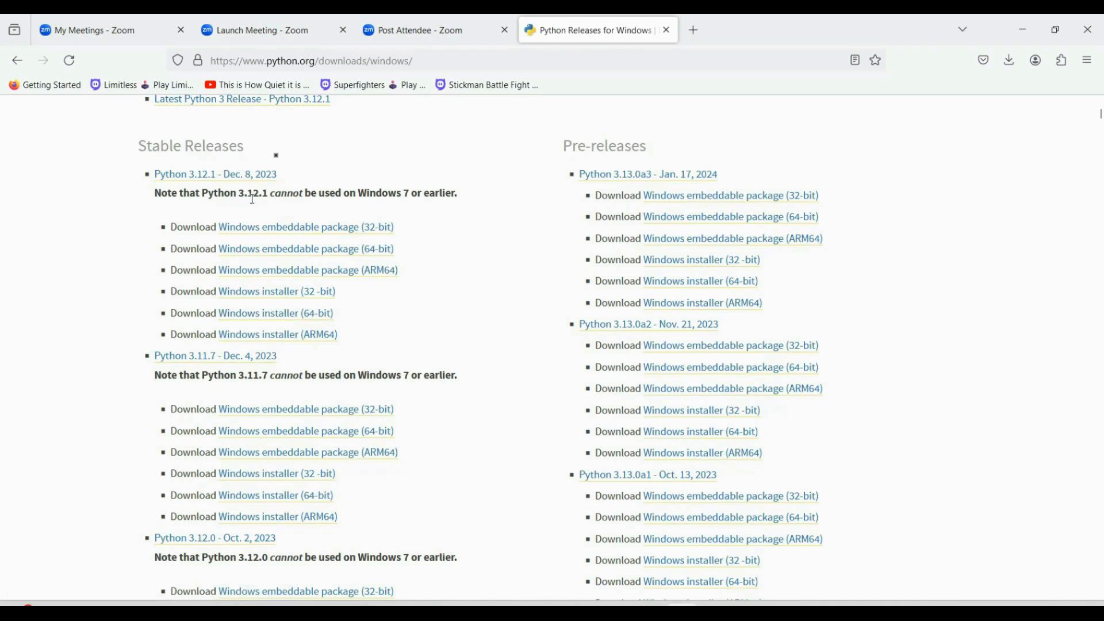
left_click(320, 317)
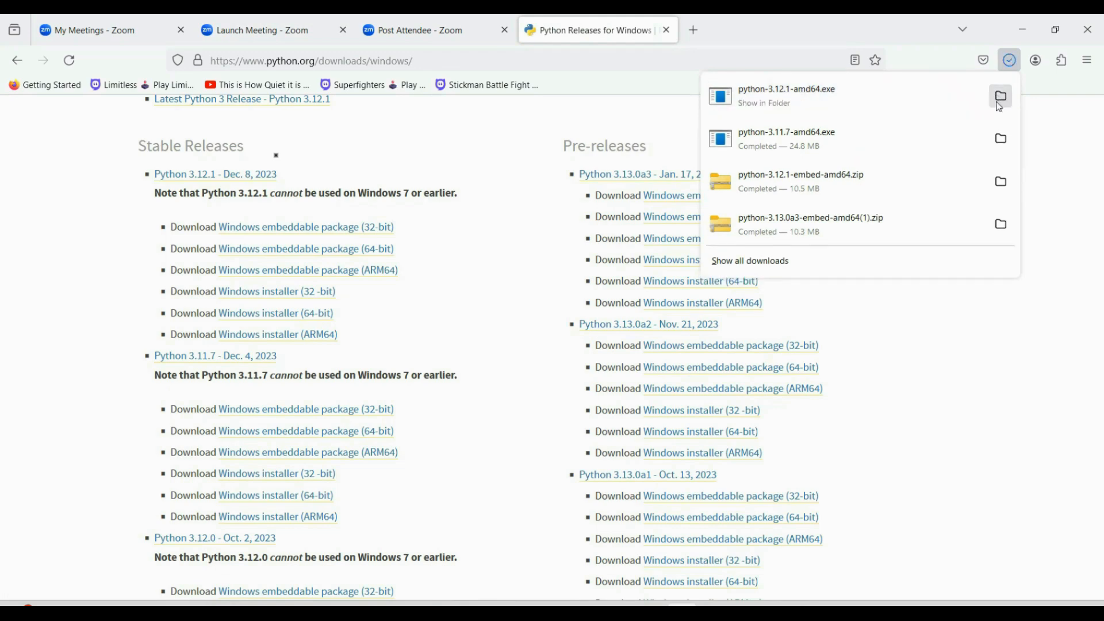
left_click(1001, 97)
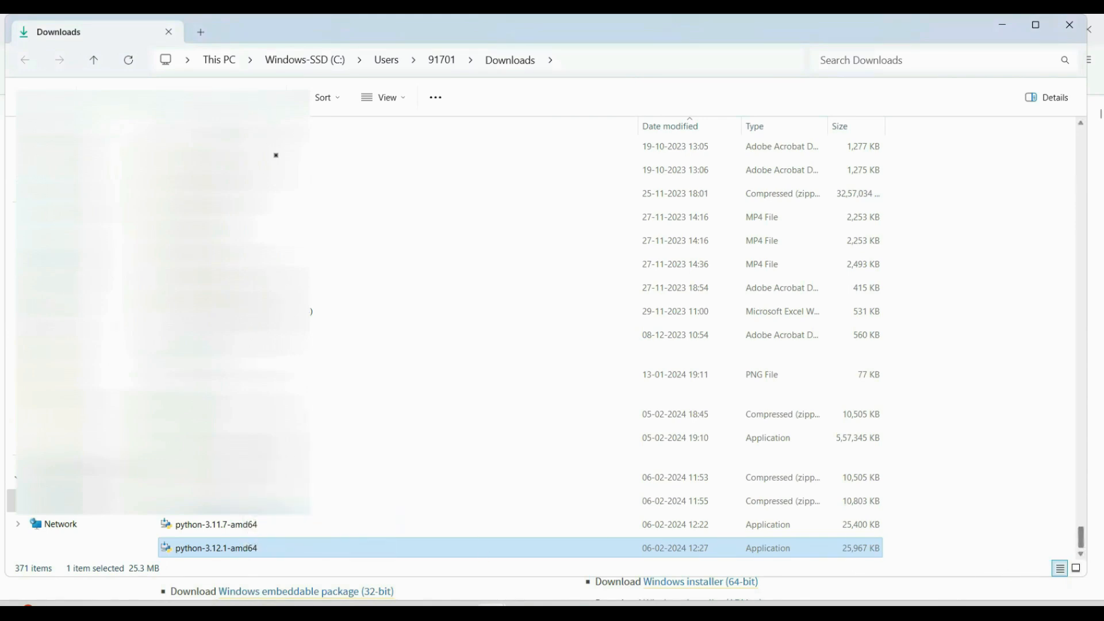
Run python-3.12.1-amd64 with admin privileges and python.exe added to PATH, and advance the customized installation to Advanced Options with all optional features
double_click(231, 553)
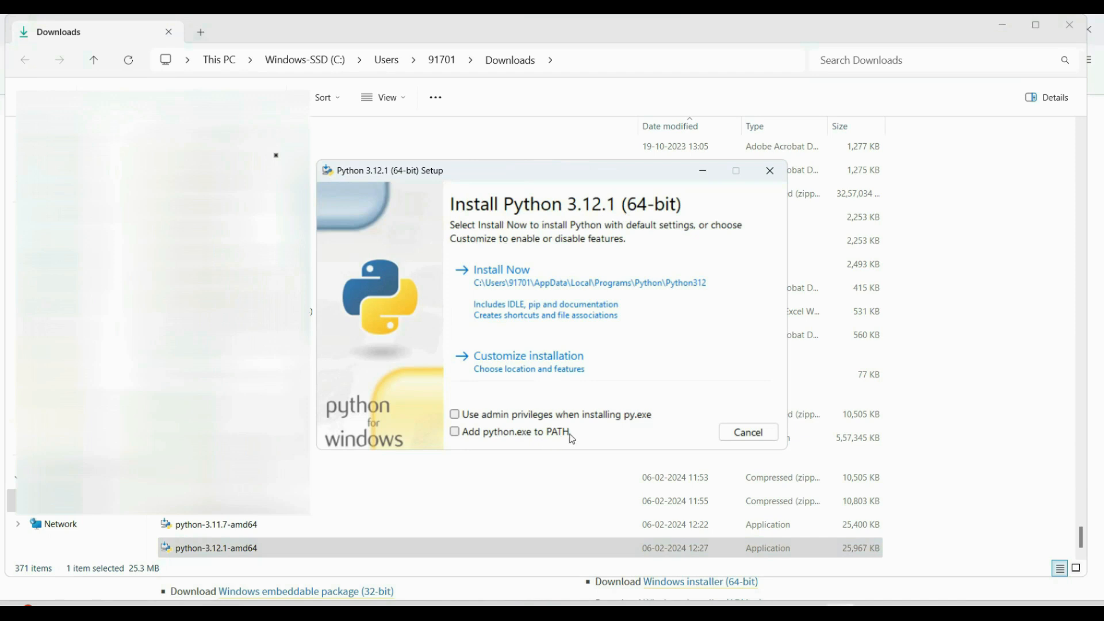
left_click(455, 416)
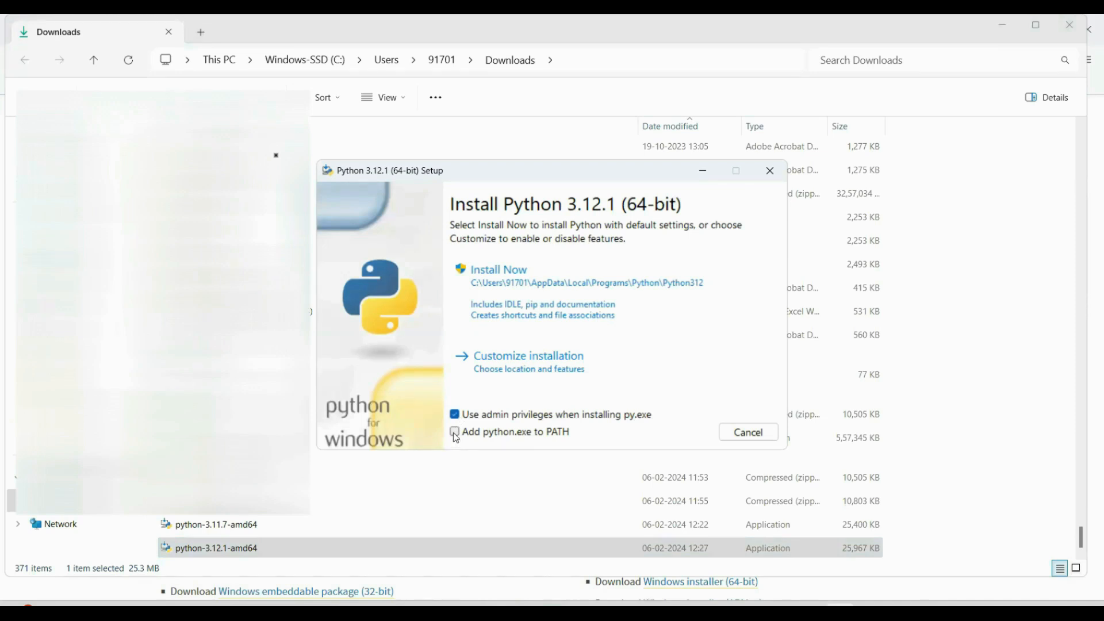
left_click(456, 435)
left_click(552, 364)
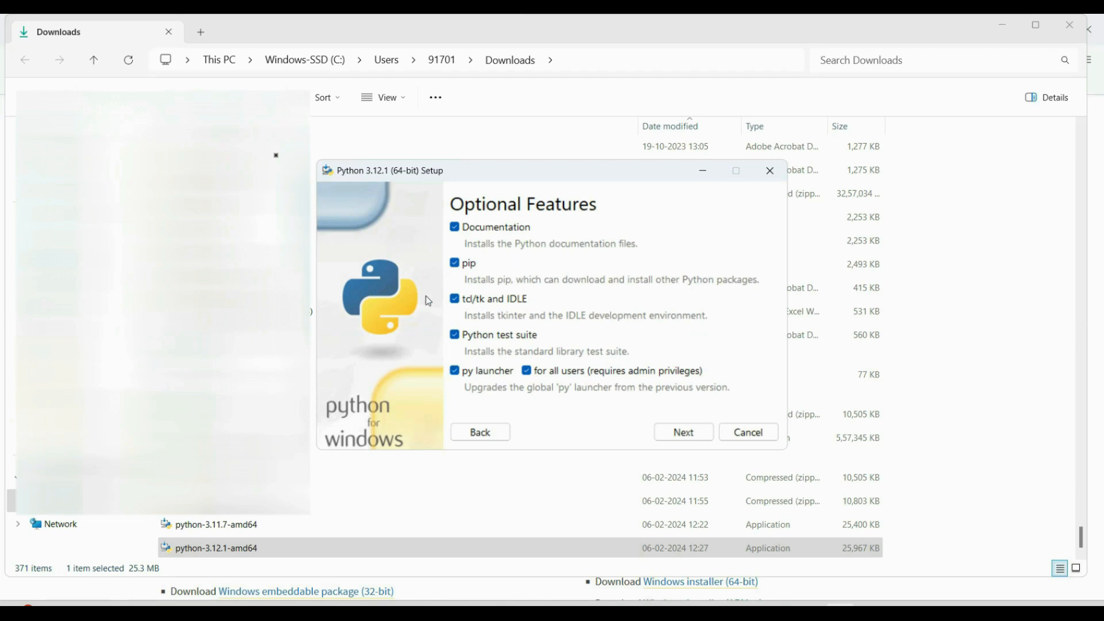
left_click(685, 438)
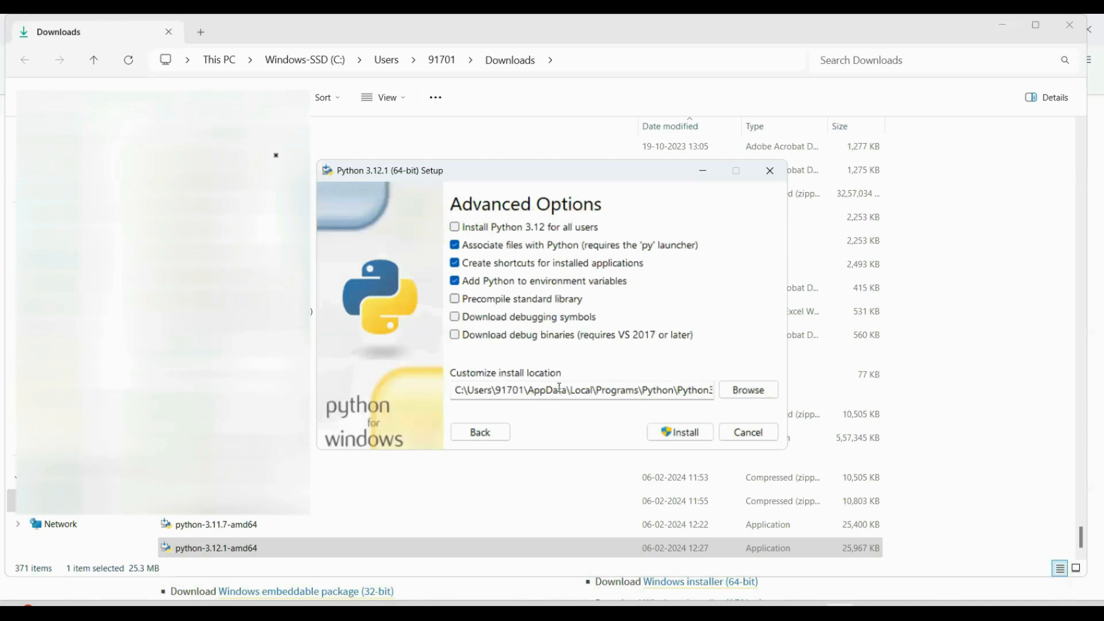
Check the install location in the advanced options without changing it, and cancel the Python 3.12.1 setup
left_click(745, 392)
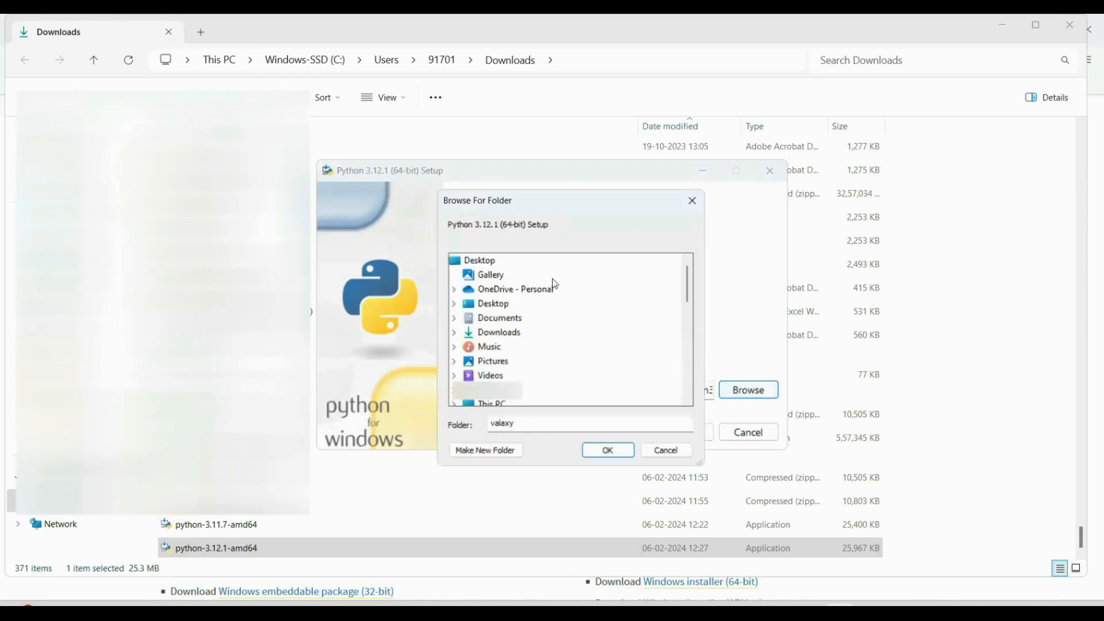
left_click(692, 203)
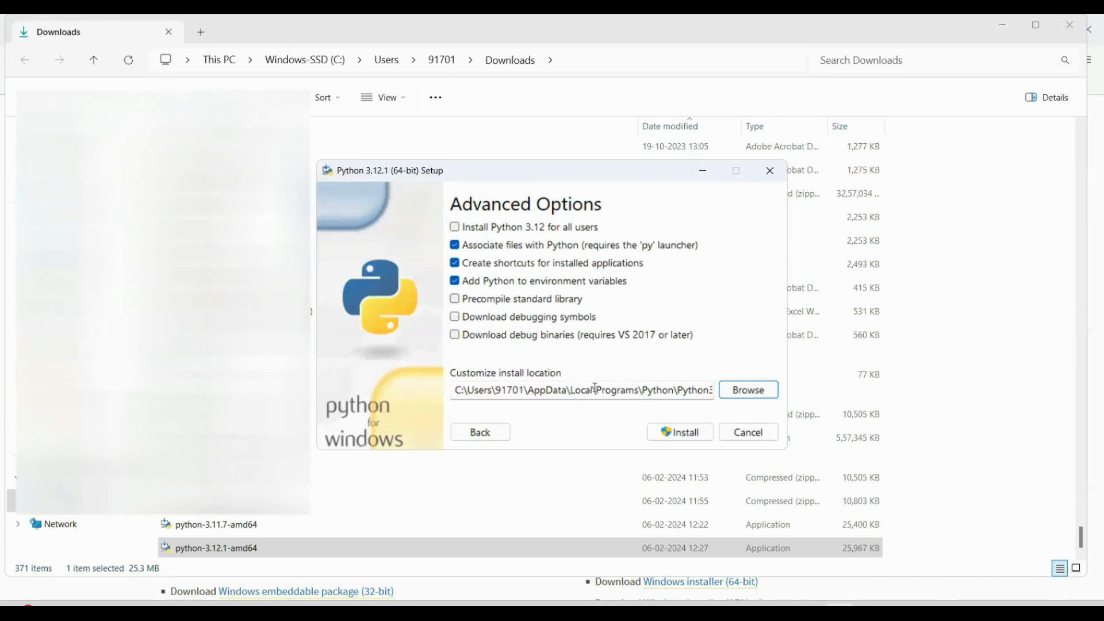
left_click(654, 390)
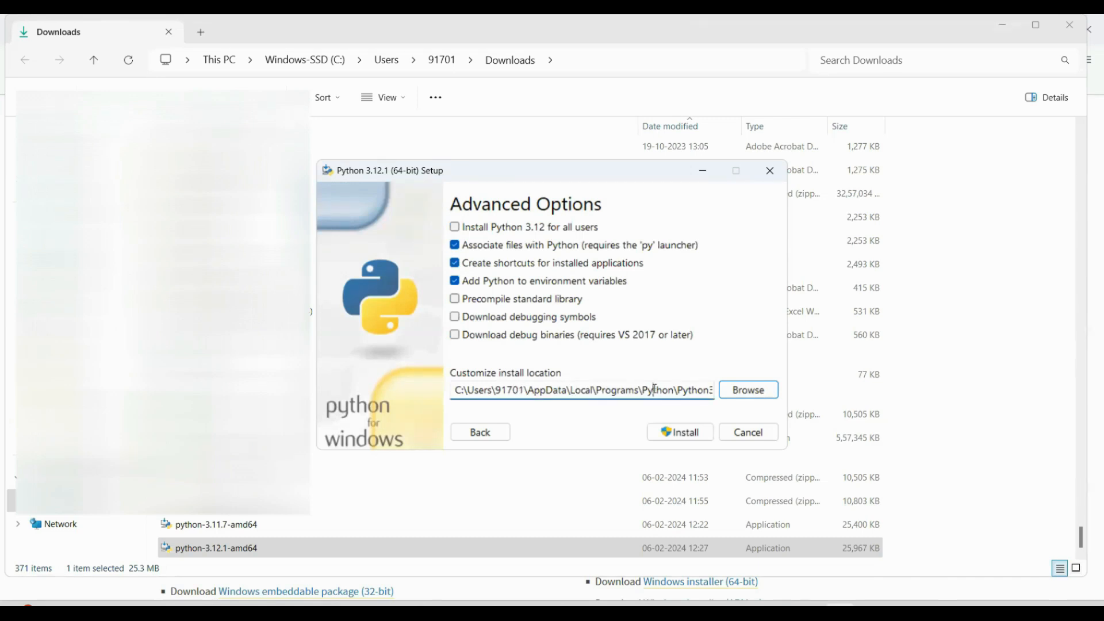
key("End")
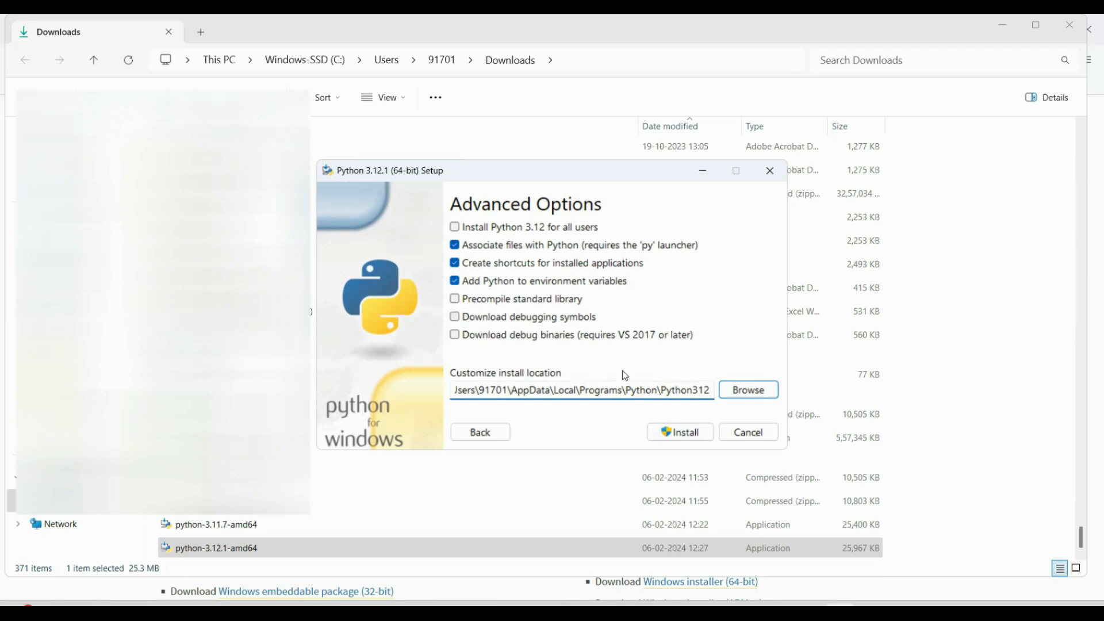
left_click(739, 440)
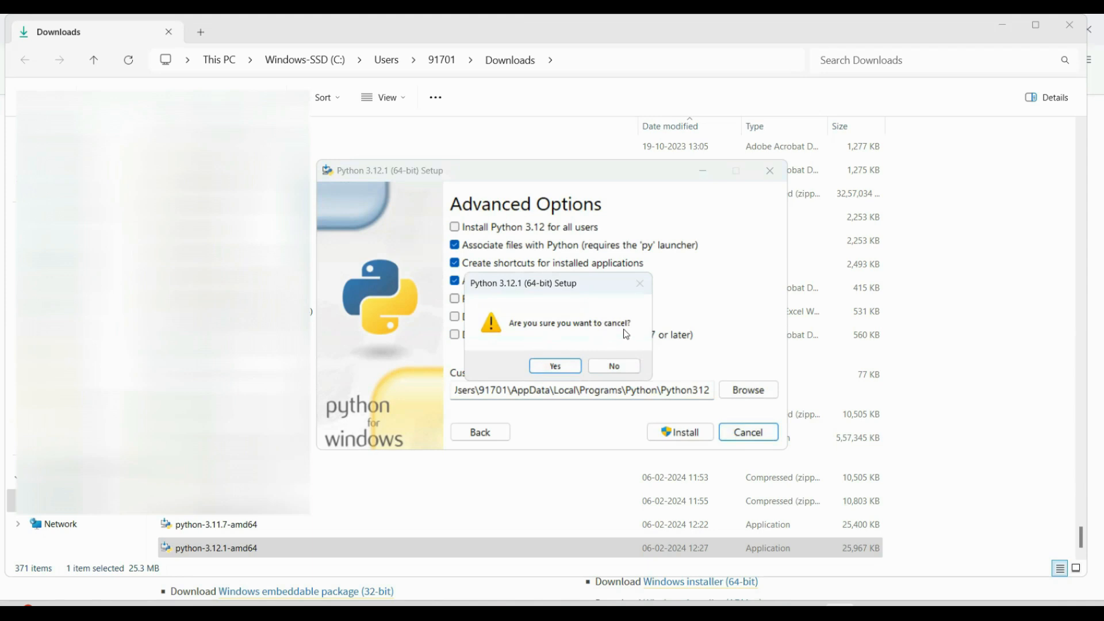
left_click(559, 371)
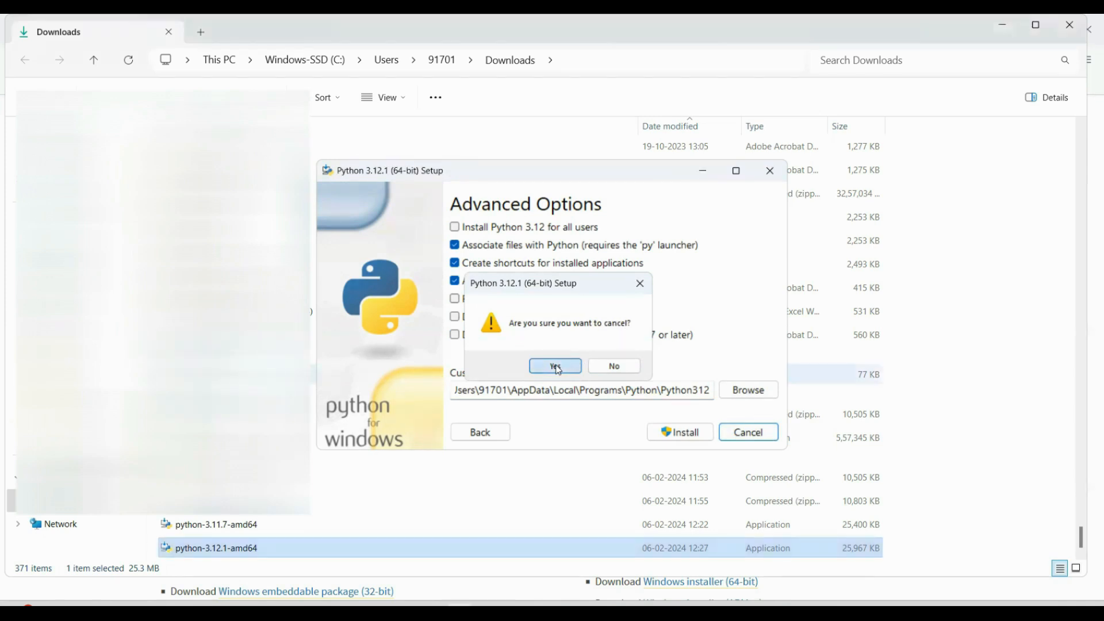